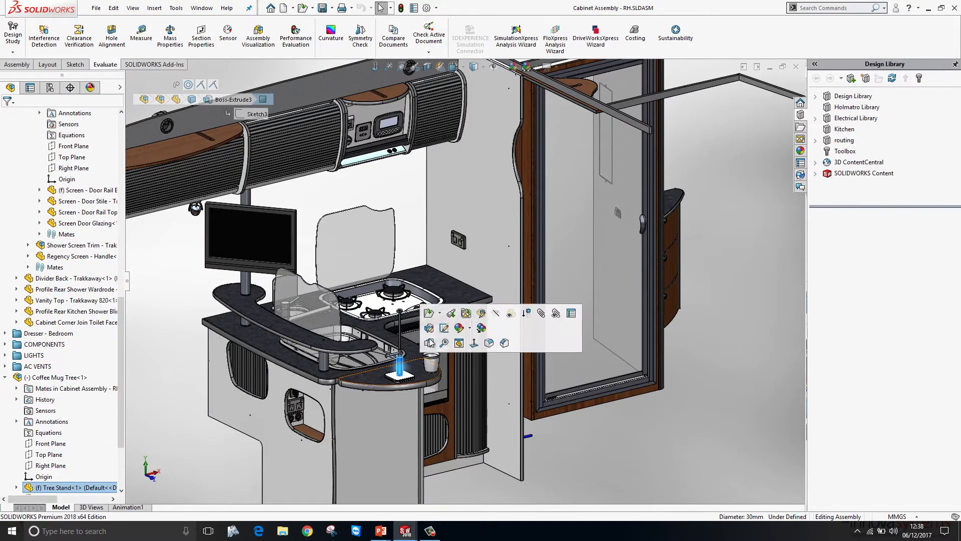
- Open the Coffee Mug Tree assembly and set the tree arm's linear pattern to 6 instances in Direction 1
click(445, 313)
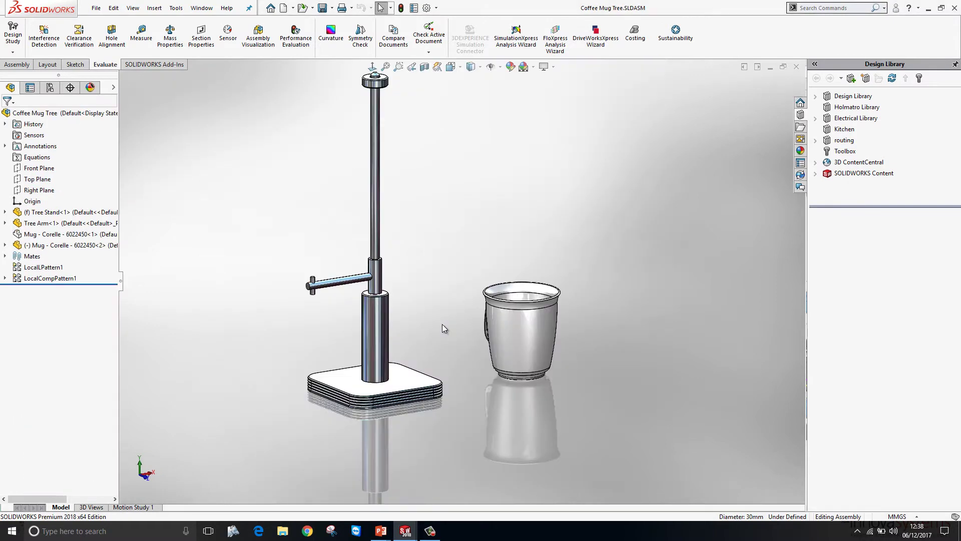
right_click(44, 267)
click(50, 239)
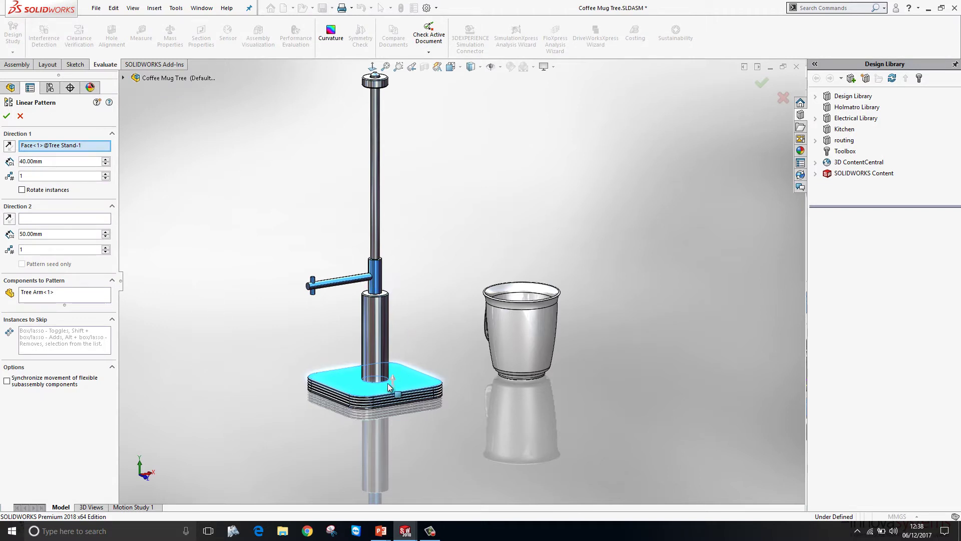
click(106, 174)
click(106, 173)
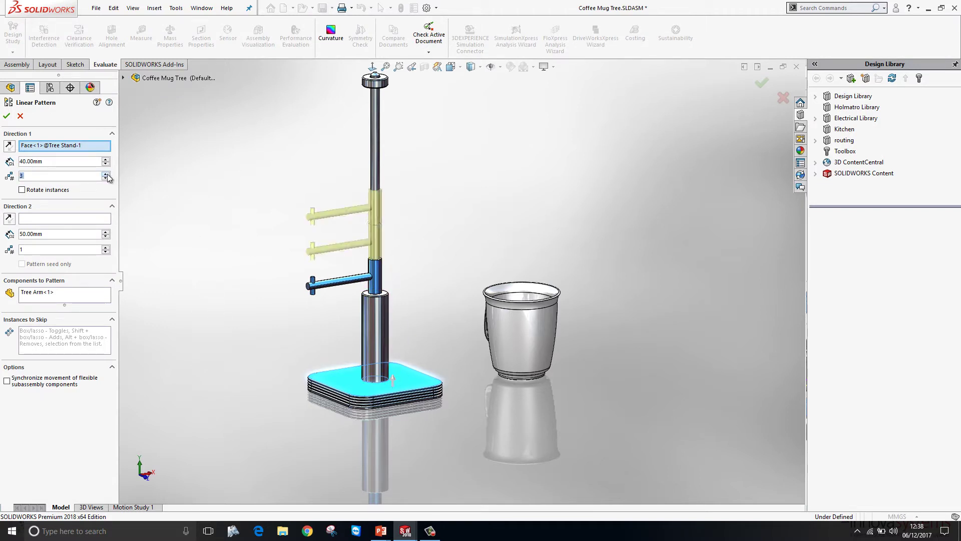
click(105, 173)
click(105, 174)
click(106, 173)
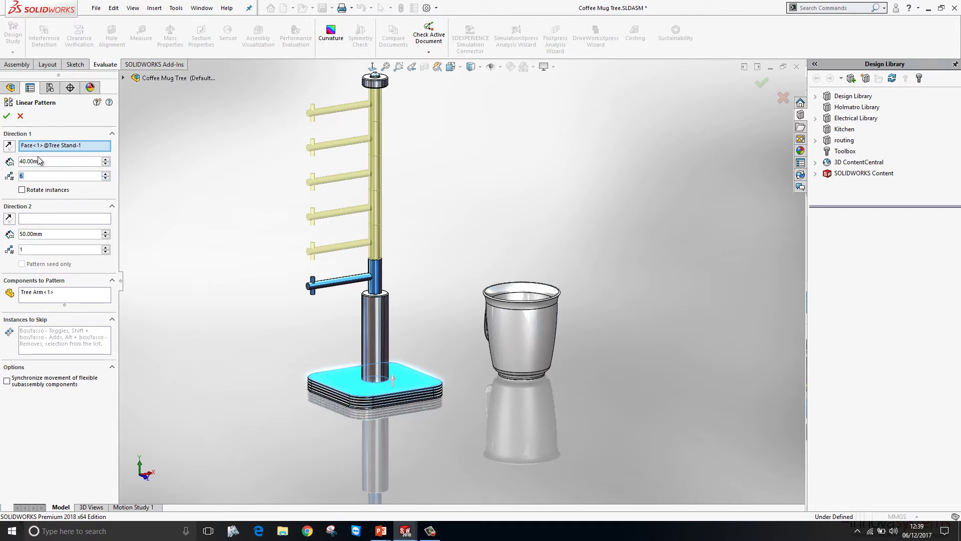
- Rotate the pattern instances by 120 degrees about the tree stand's cylindrical face and accept the linear pattern
click(22, 191)
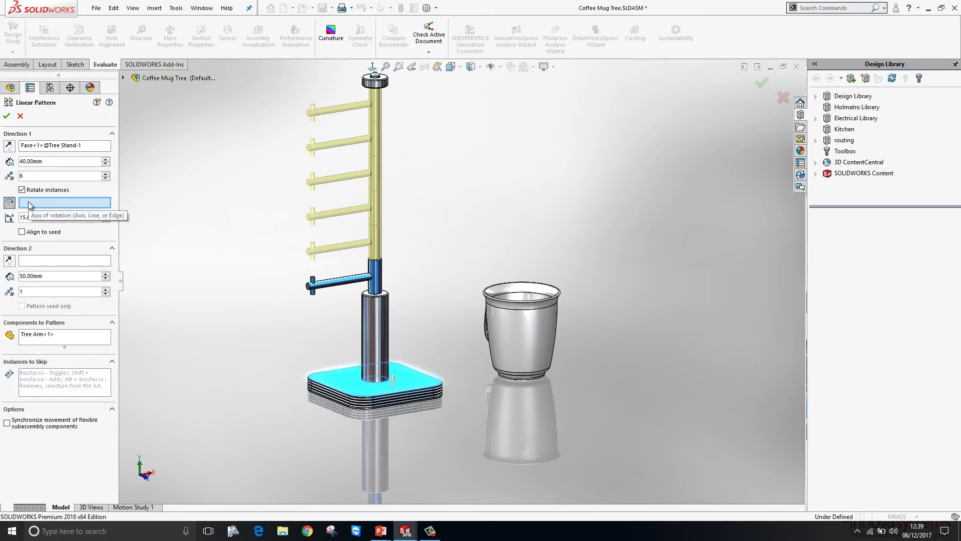
click(381, 309)
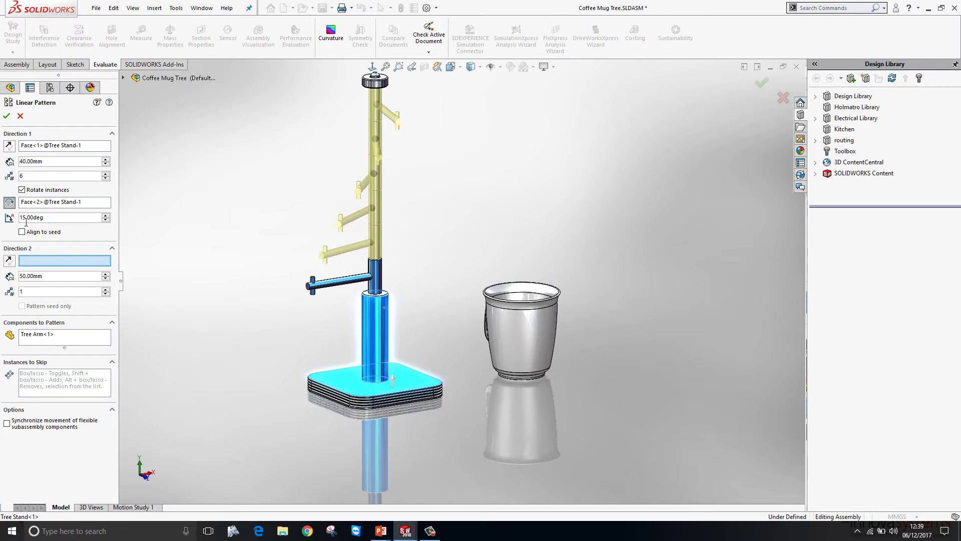
drag(25, 219, 19, 218)
text(120)
key(Return)
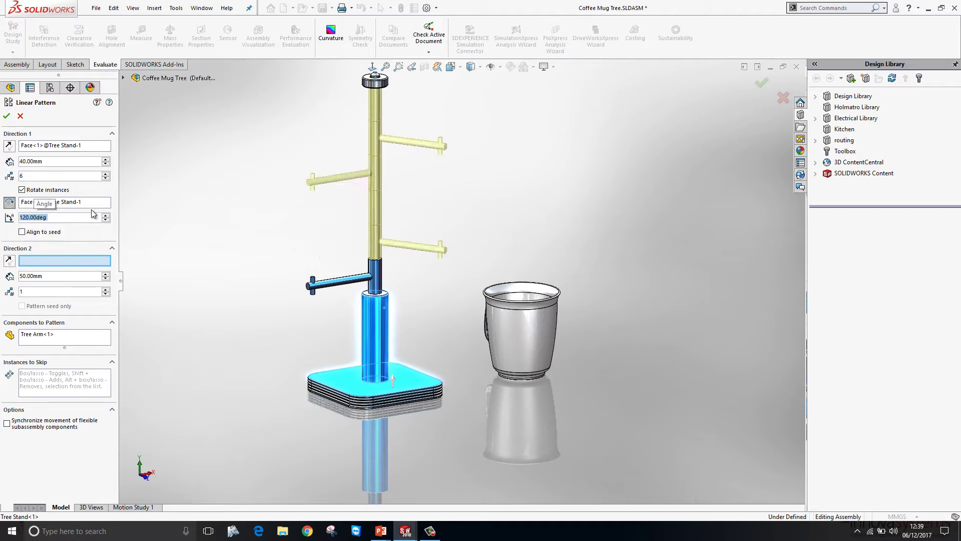
click(6, 116)
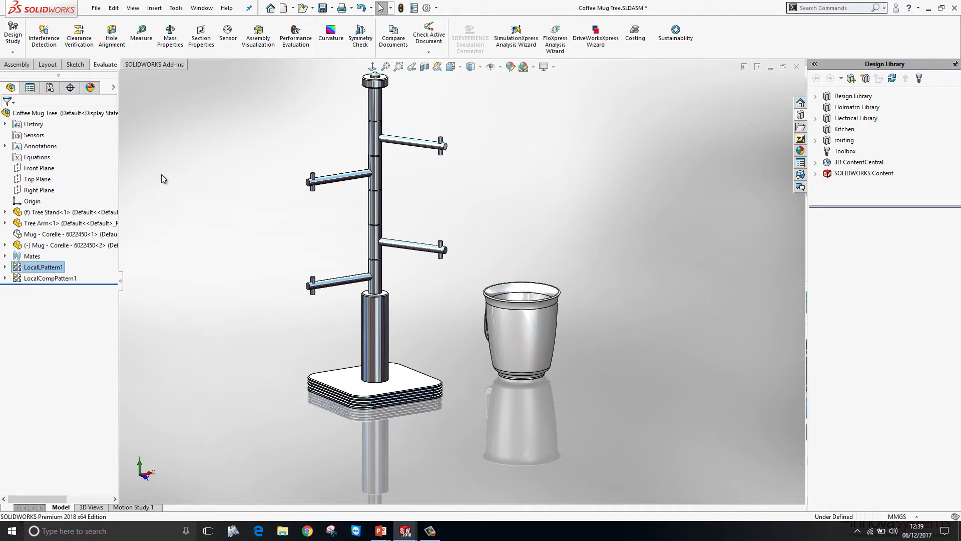
- Return to the Cabinet Assembly and open the SpinFlo - Topline - Hob subassembly from it
click(222, 254)
key(ctrl+Tab)
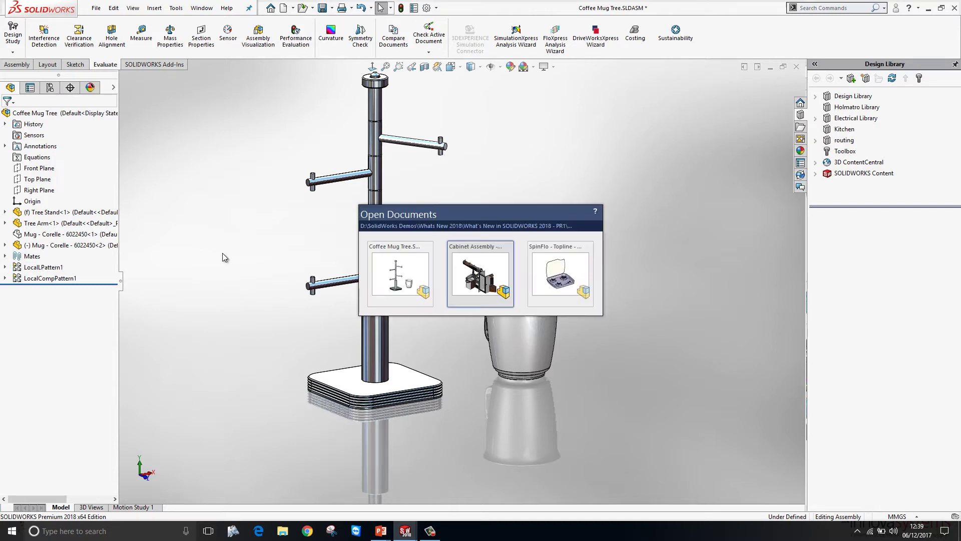
key(ctrl+Tab)
key(ctrl+Tab)
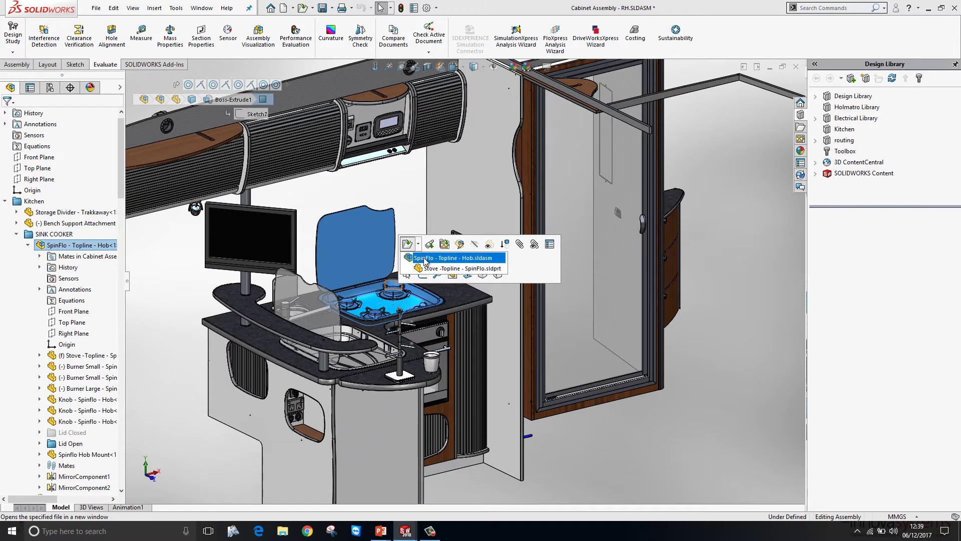
click(423, 258)
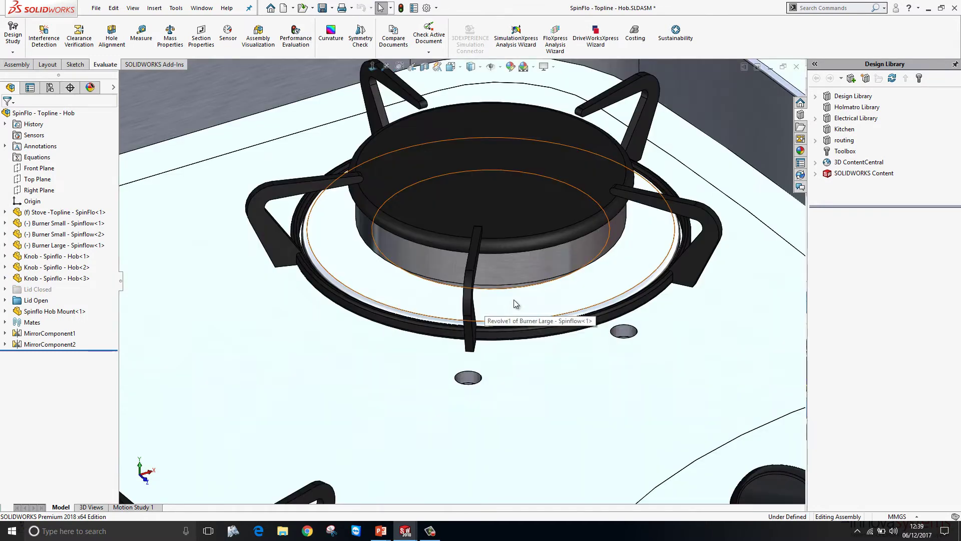
- Start a mate in the hob assembly and try Select Other on the large burner's flat face
click(553, 315)
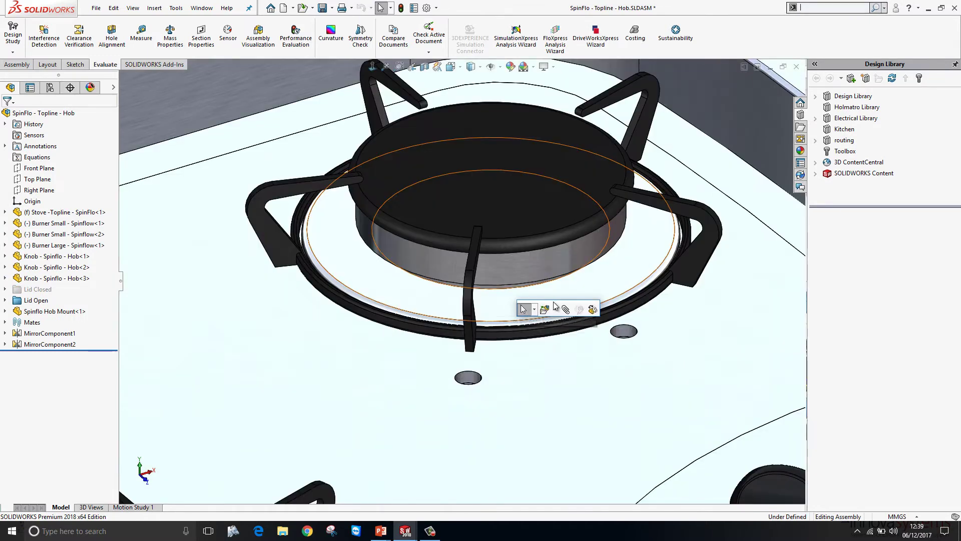
click(566, 309)
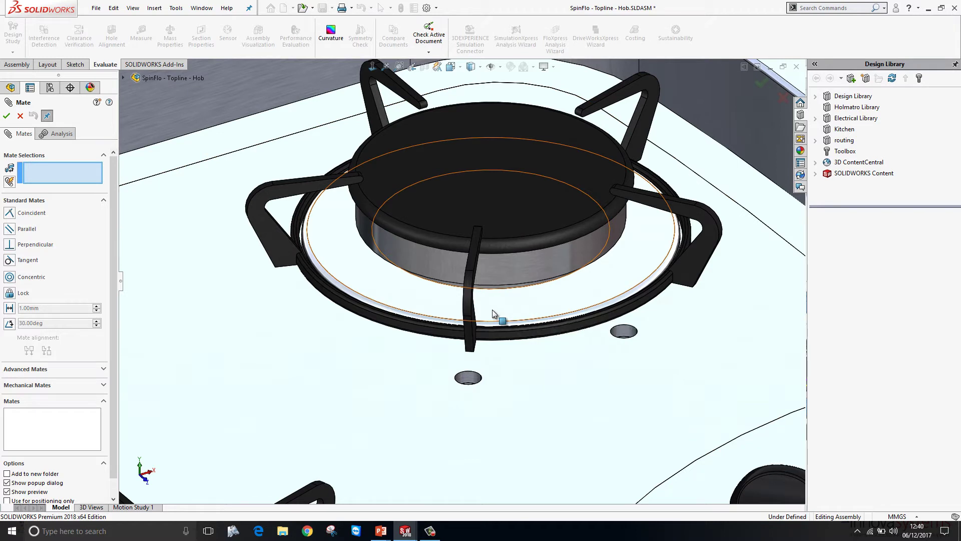
right_click(493, 313)
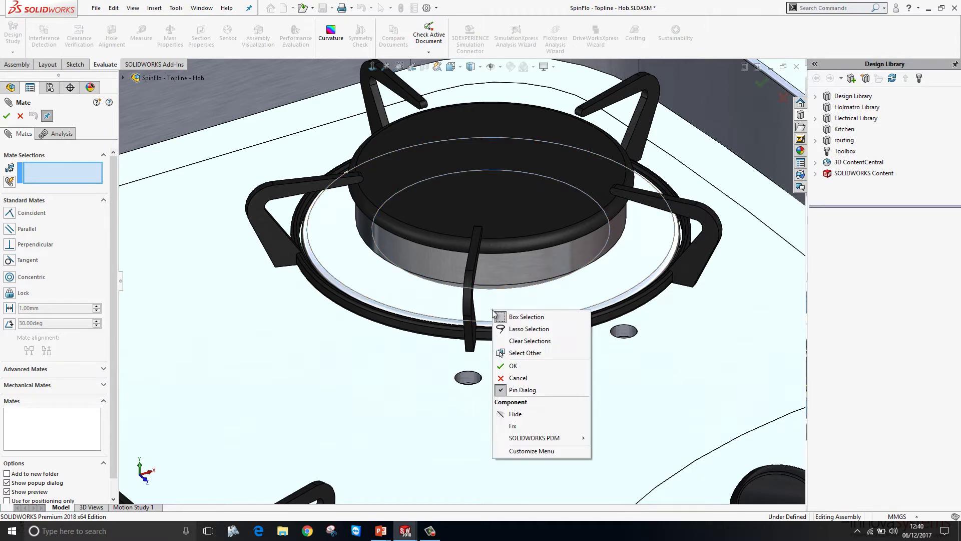
click(532, 353)
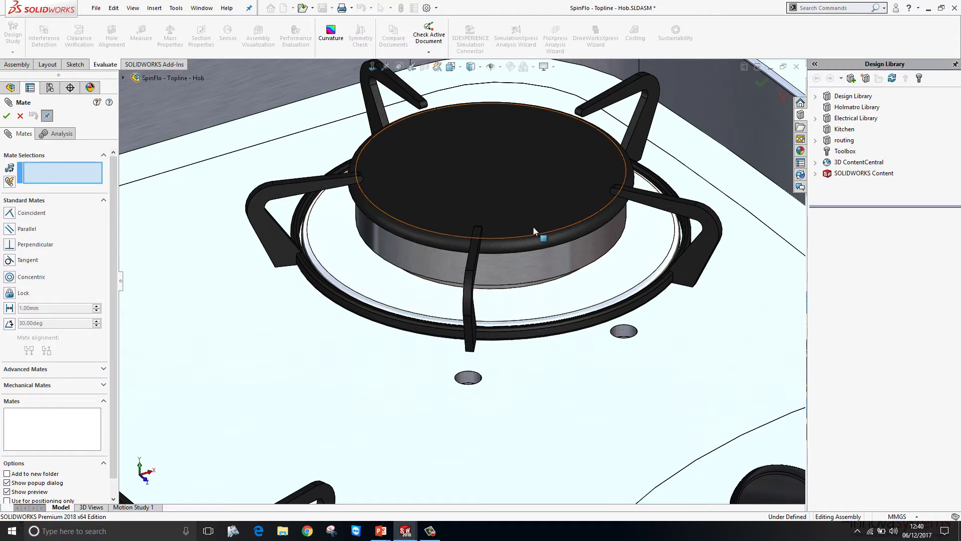
- Temporarily hide the large burner's covering faces one after another, and restore them
key(Tab)
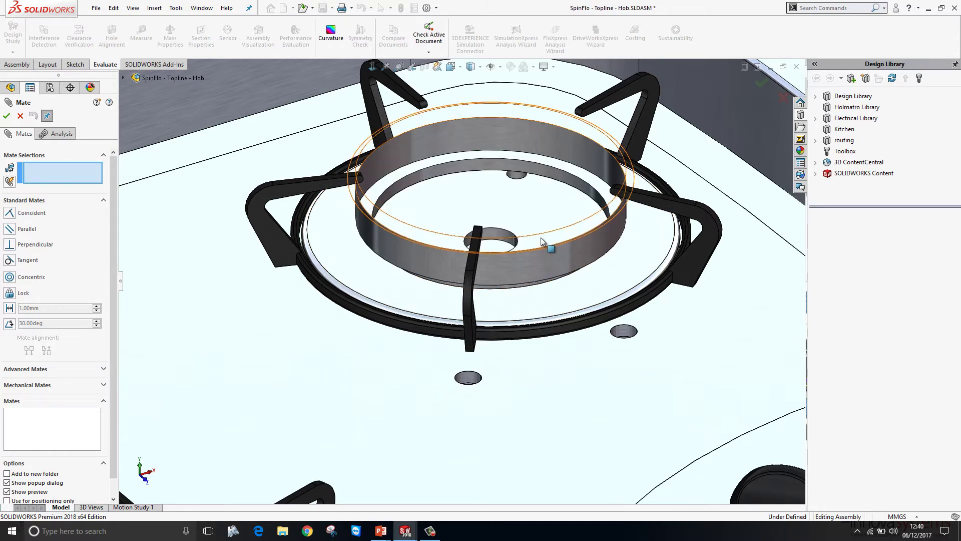
key(Tab)
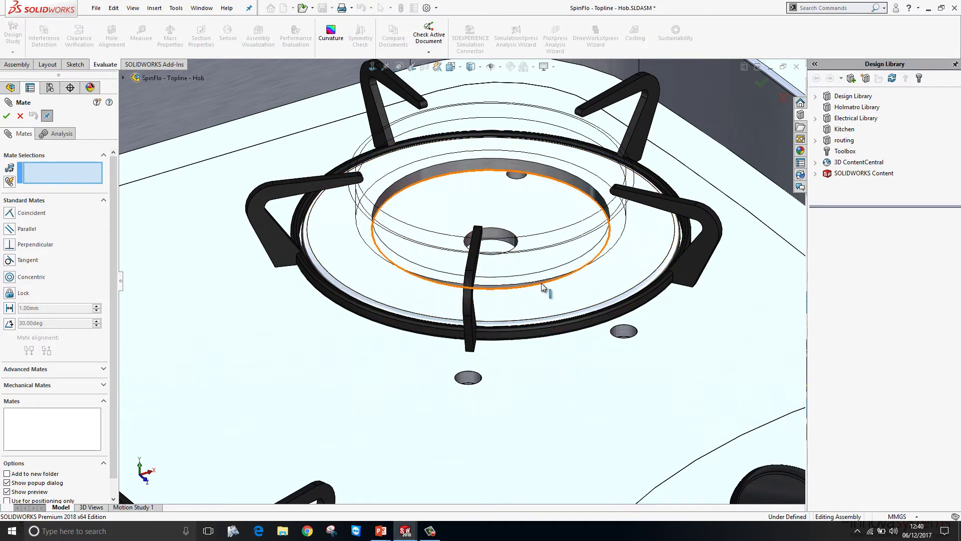
key(Tab)
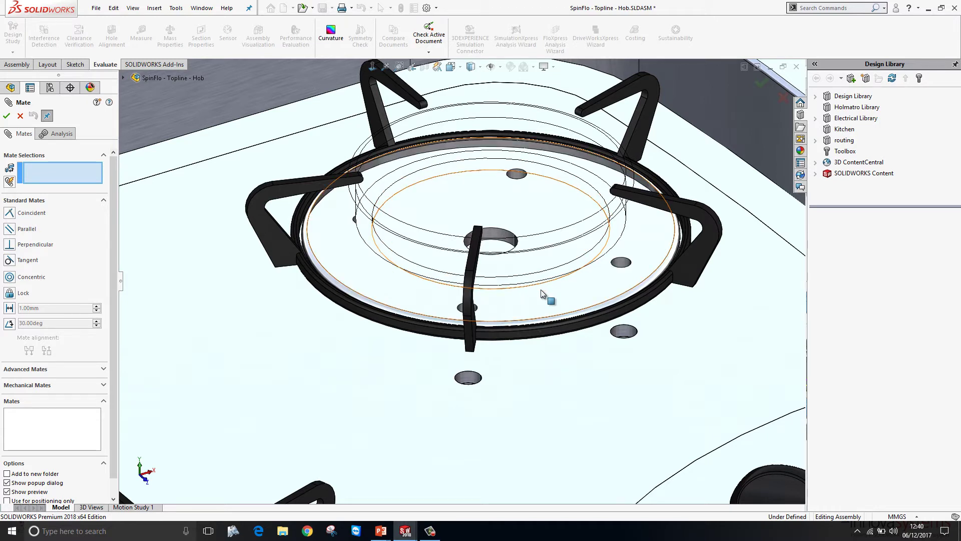
key(shift+Tab)
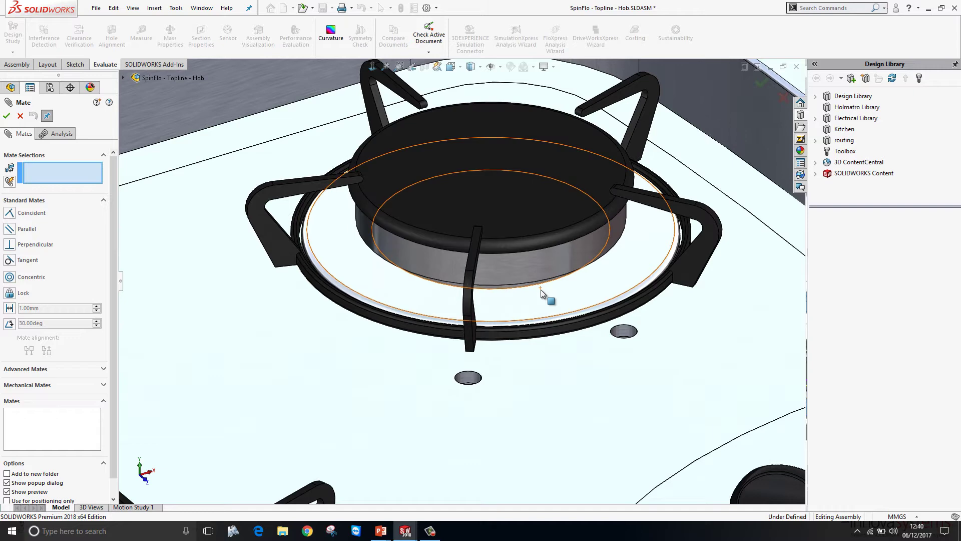
- Mate the large burner's face coincident with the stove's top face
click(551, 323)
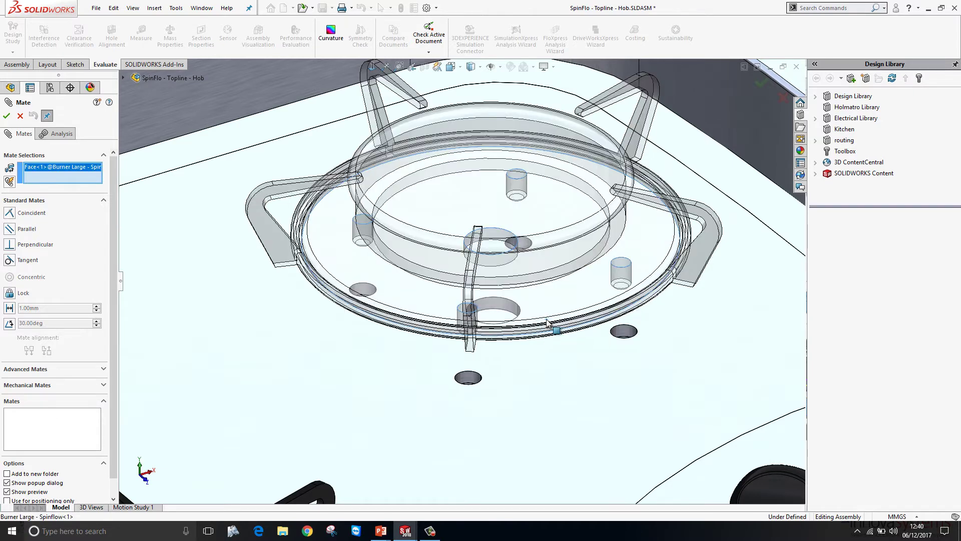
click(540, 367)
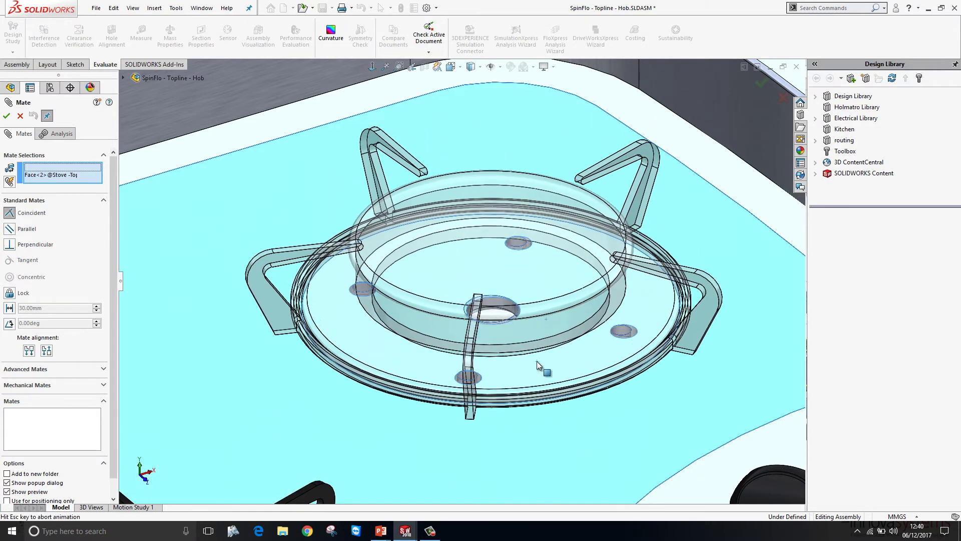
right_click(539, 365)
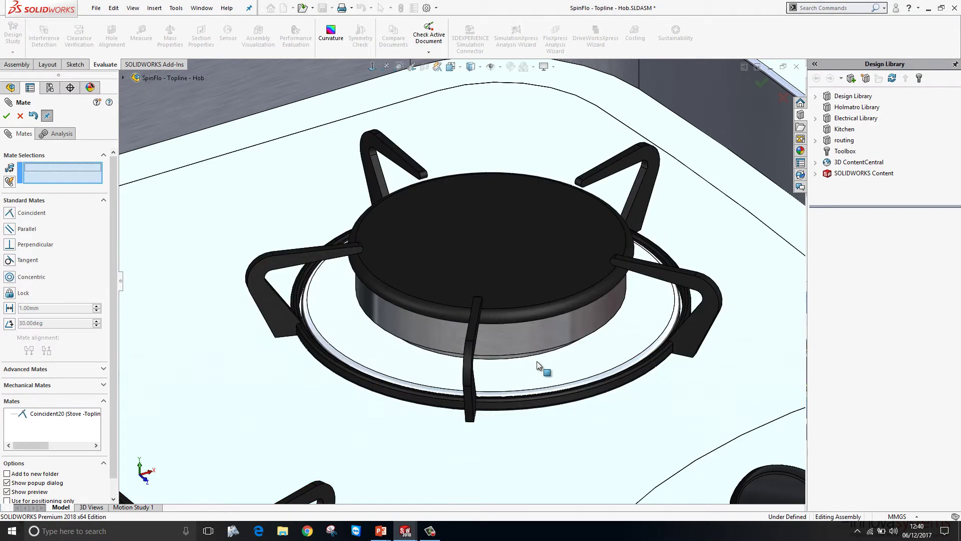
- Switch to the saved "holes" view and mate the large burner's first pin concentric with its stove hole
key(space)
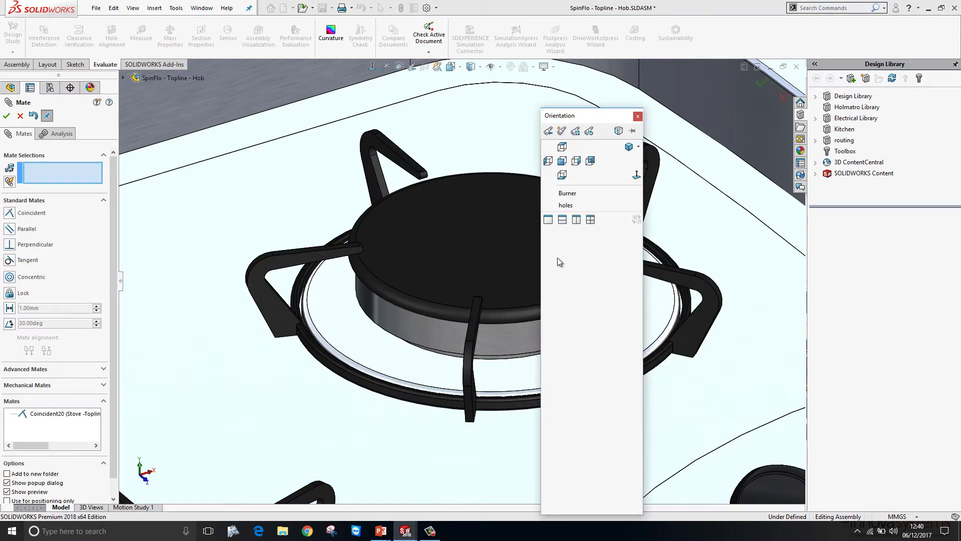
click(566, 209)
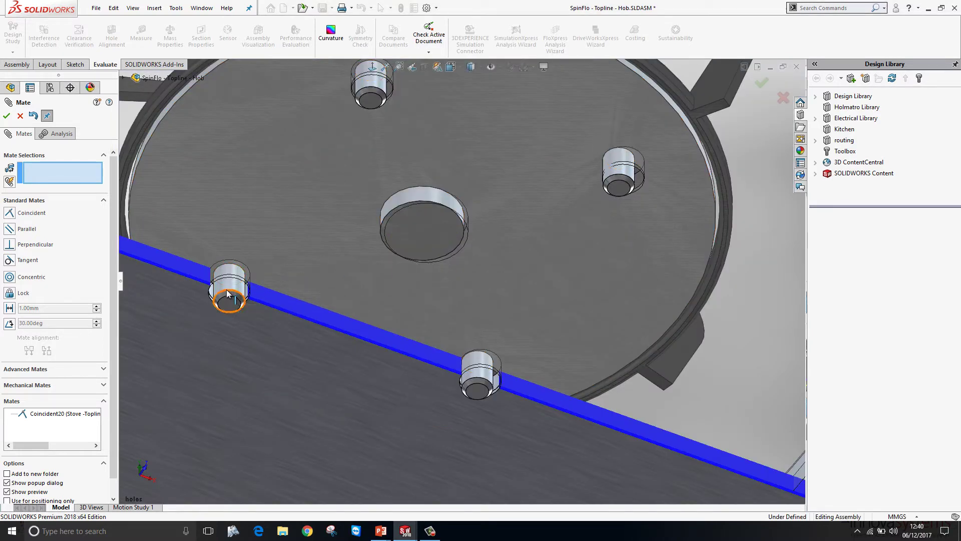
scroll(225, 290, down, 4)
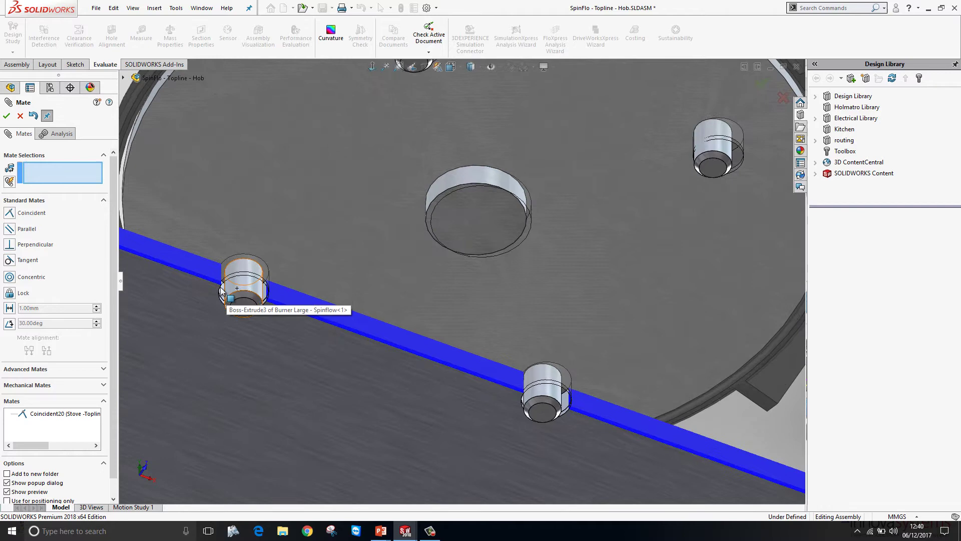
click(267, 286)
click(239, 301)
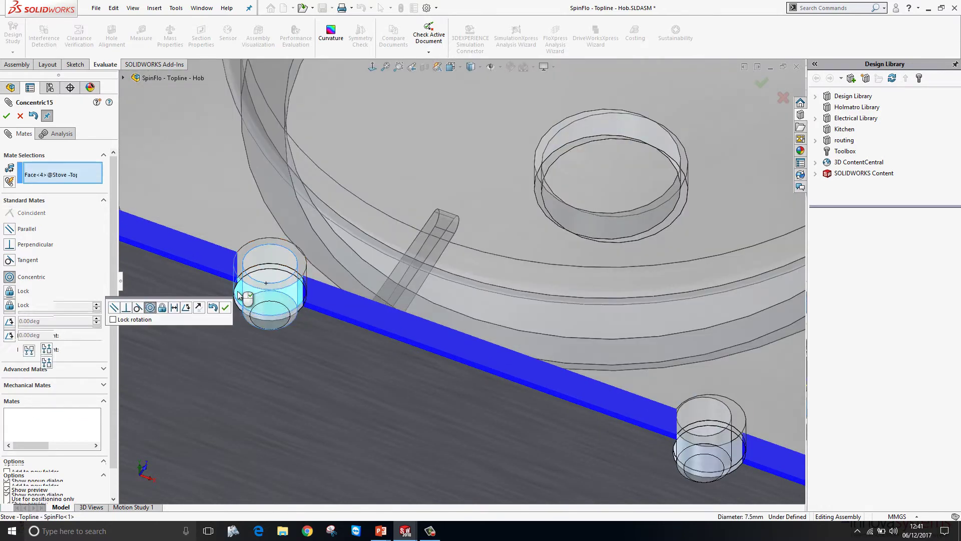
click(225, 311)
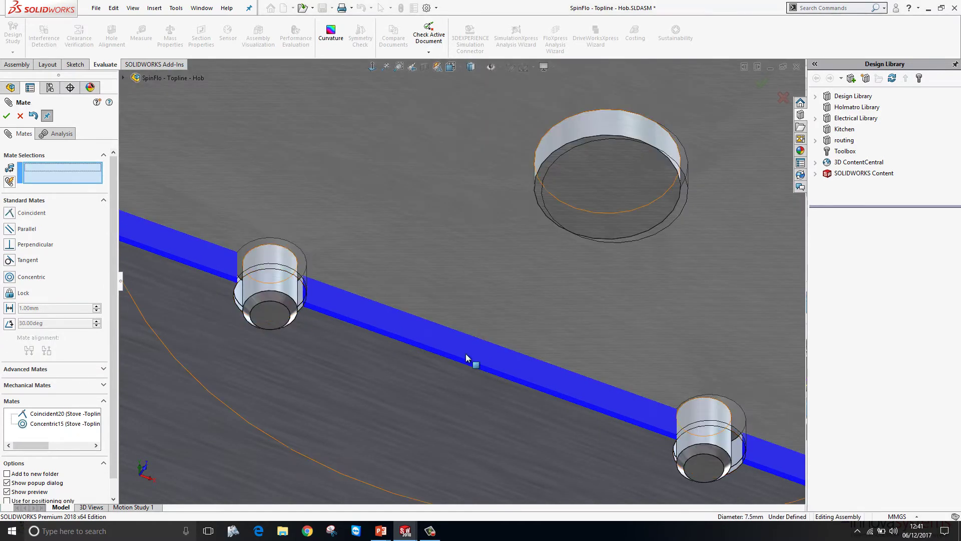
- Apply a concentric mate between the large burner's second pin and its matching stove hole
scroll(501, 300, up, 3)
scroll(651, 403, down, 4)
scroll(601, 383, down, 1)
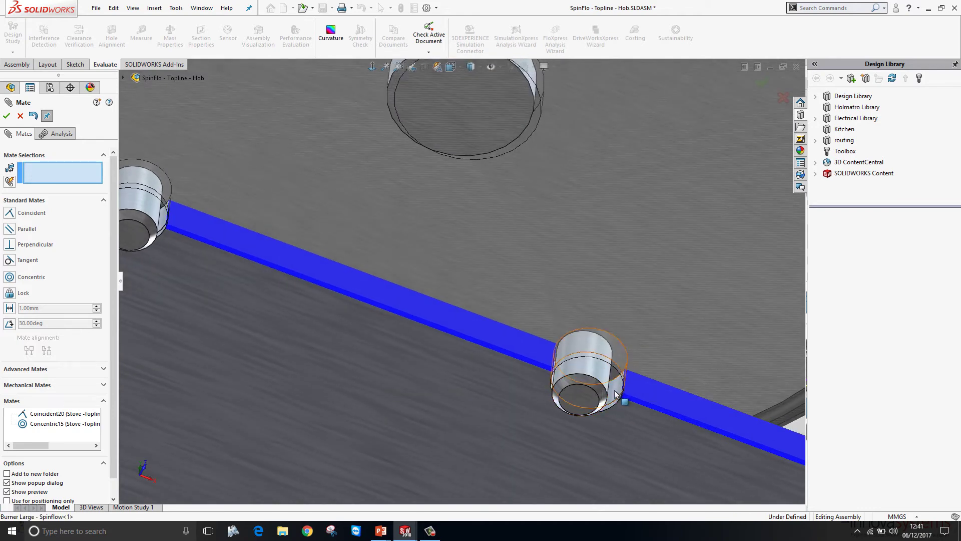
middle_drag(601, 381, 613, 373)
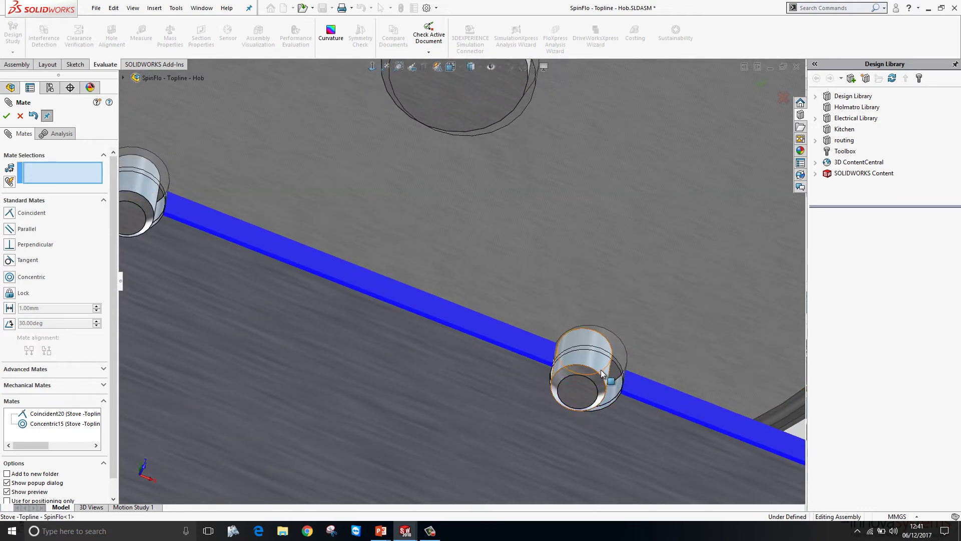
click(606, 375)
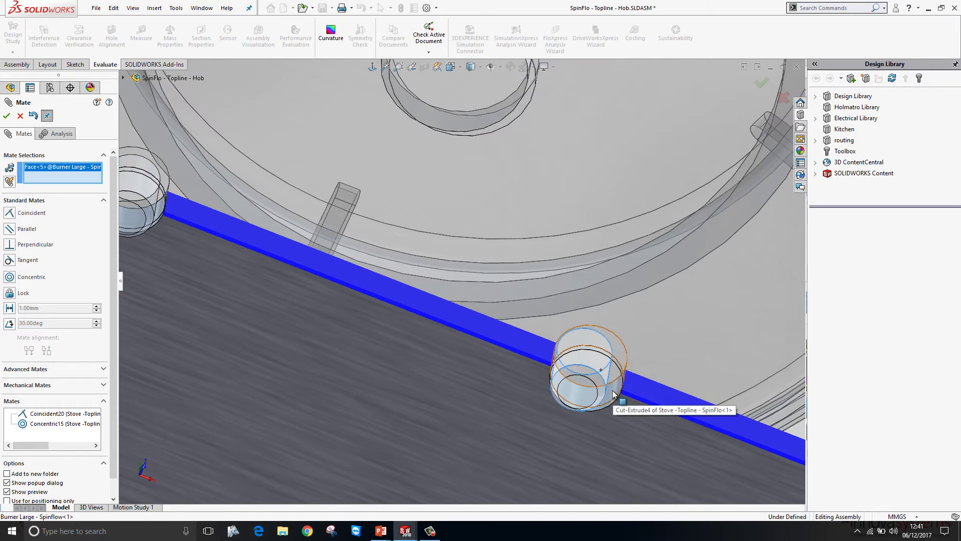
click(613, 394)
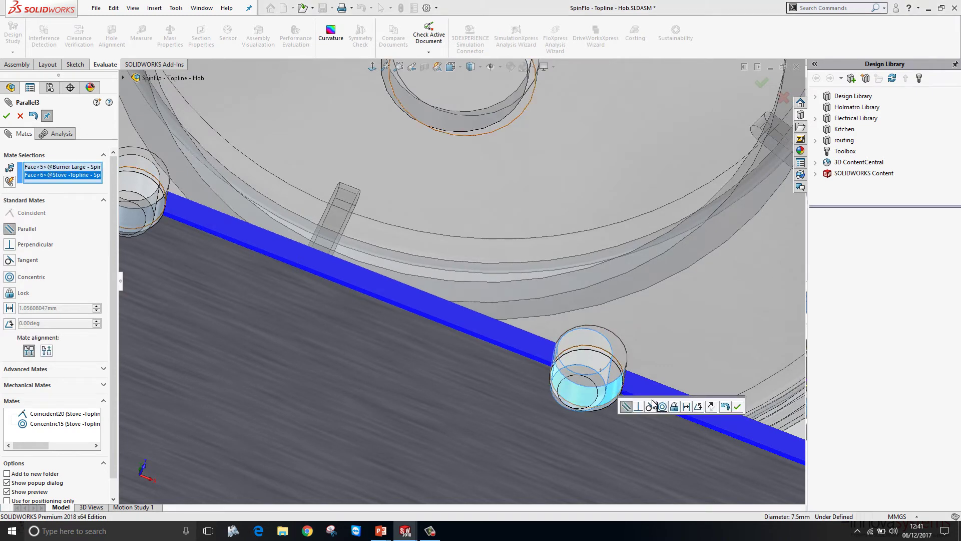
click(663, 407)
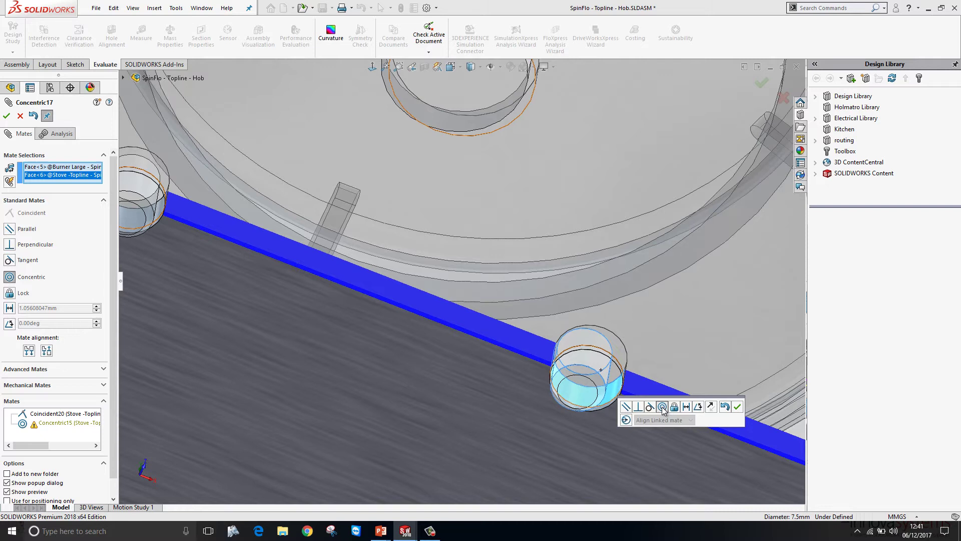
- Make the second pin's concentric mate a misaligned one and set its misalignment to Align this mate
click(626, 420)
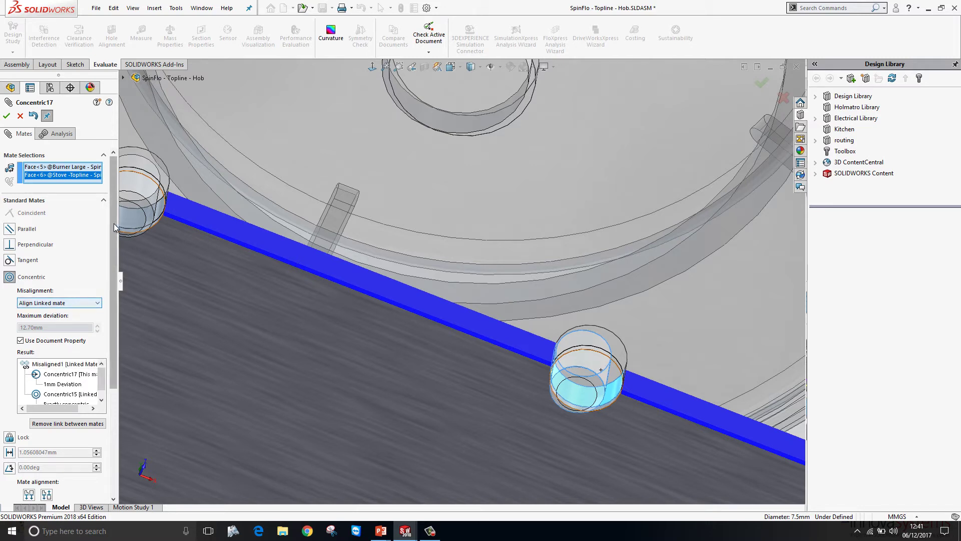
click(60, 303)
click(50, 312)
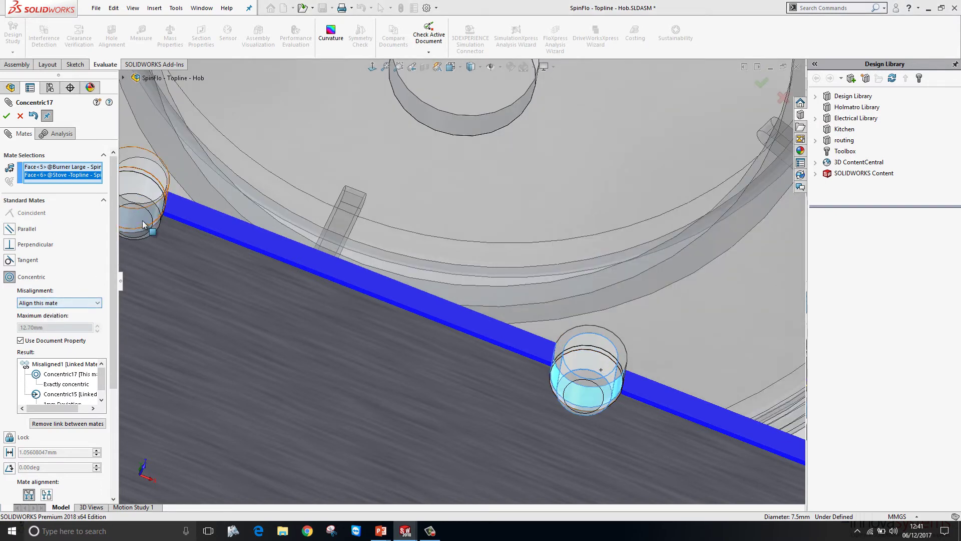
- Change the misalignment to Symmetric, review the deviation of both linked mates, and accept the mate
click(47, 303)
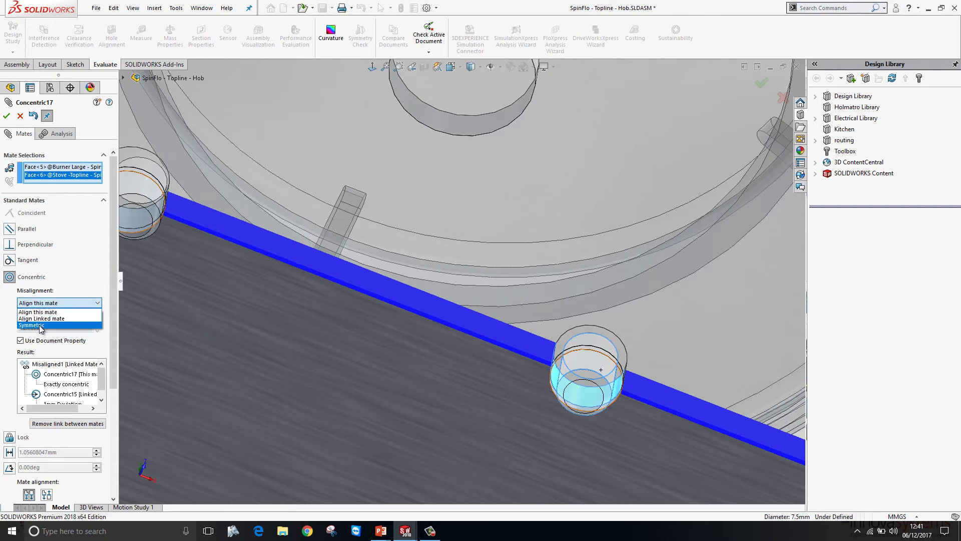
click(41, 325)
drag(102, 383, 102, 389)
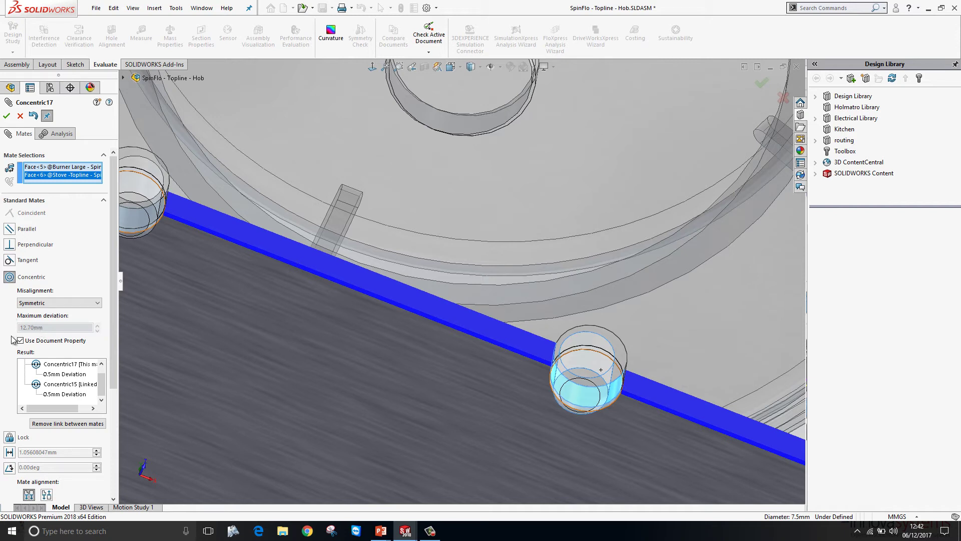
click(6, 115)
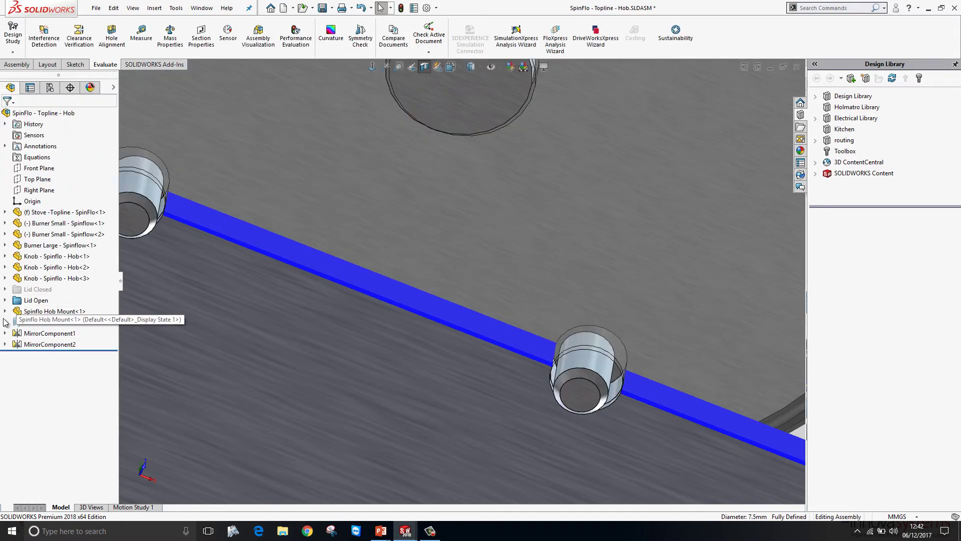
- Examine the Misaligned1 group among the assembly's mates, including its linked concentric mates and the commands available for it
scroll(7, 323, down, 2)
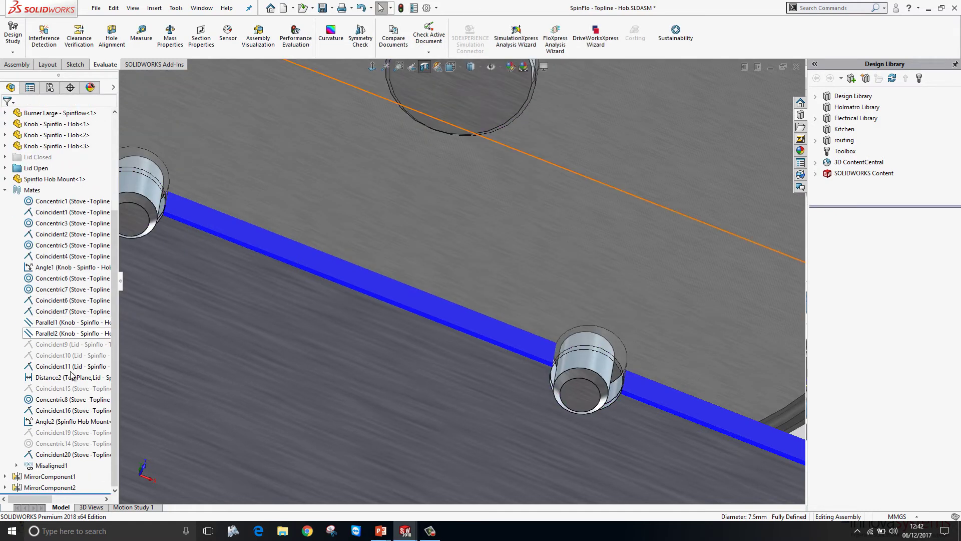
click(16, 465)
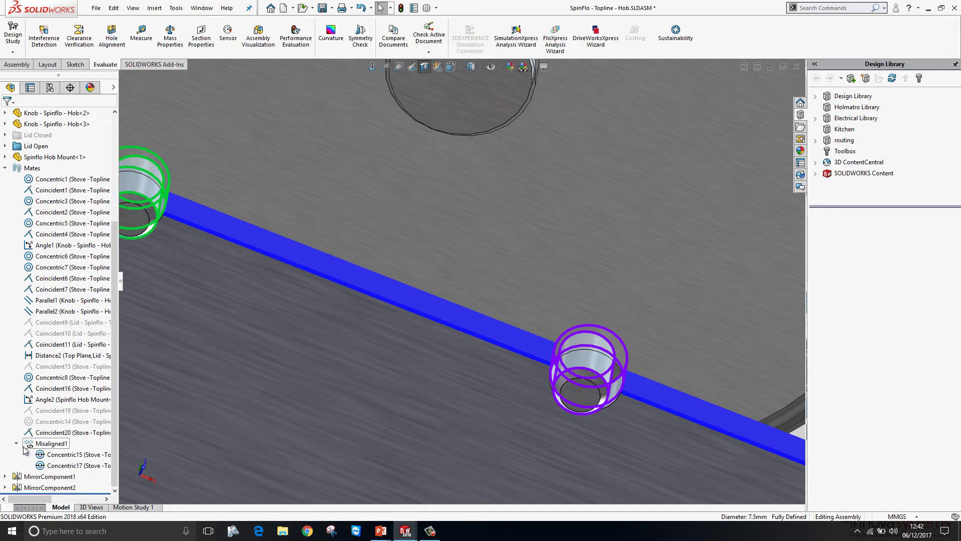
click(16, 443)
right_click(36, 465)
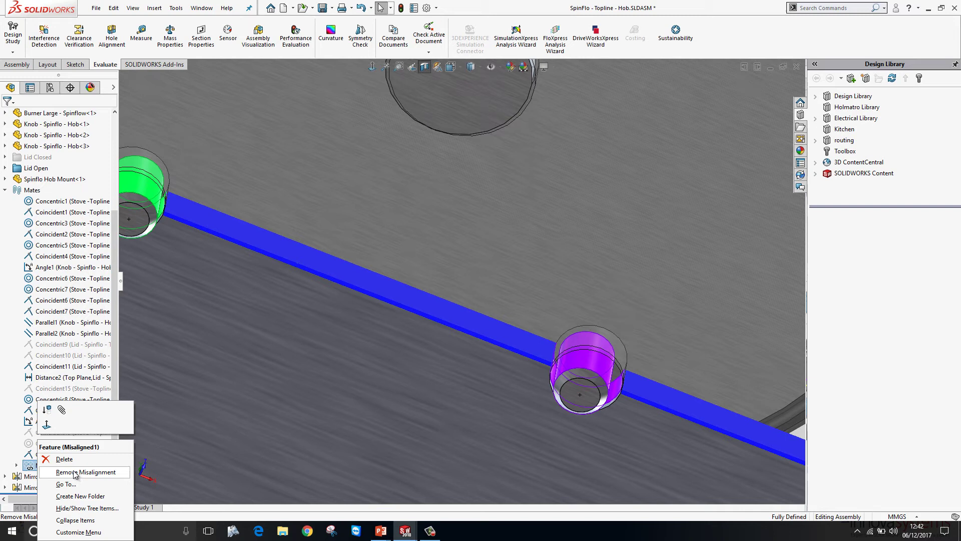
key(Escape)
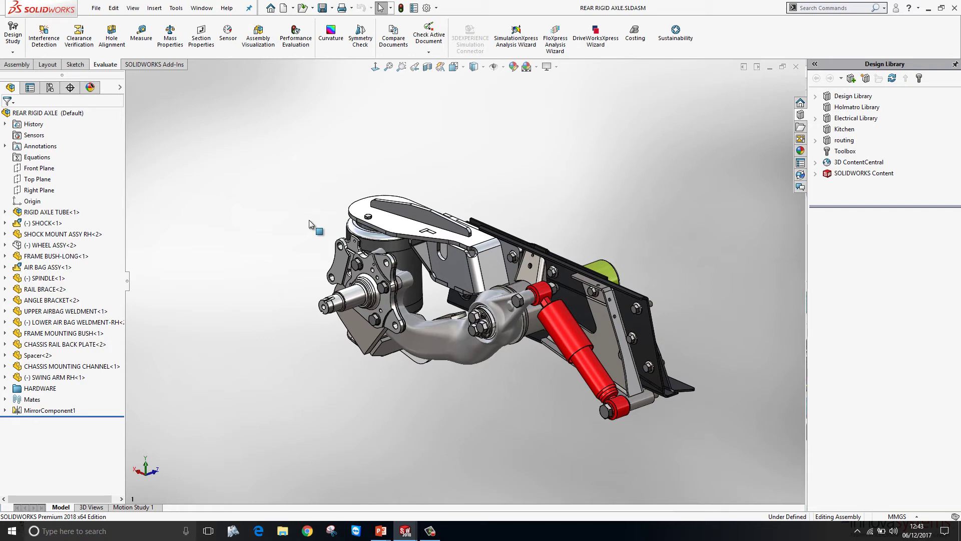
- In the REAR RIGID AXLE assembly, explode the Default configuration using its exploded view ExplView1
click(50, 87)
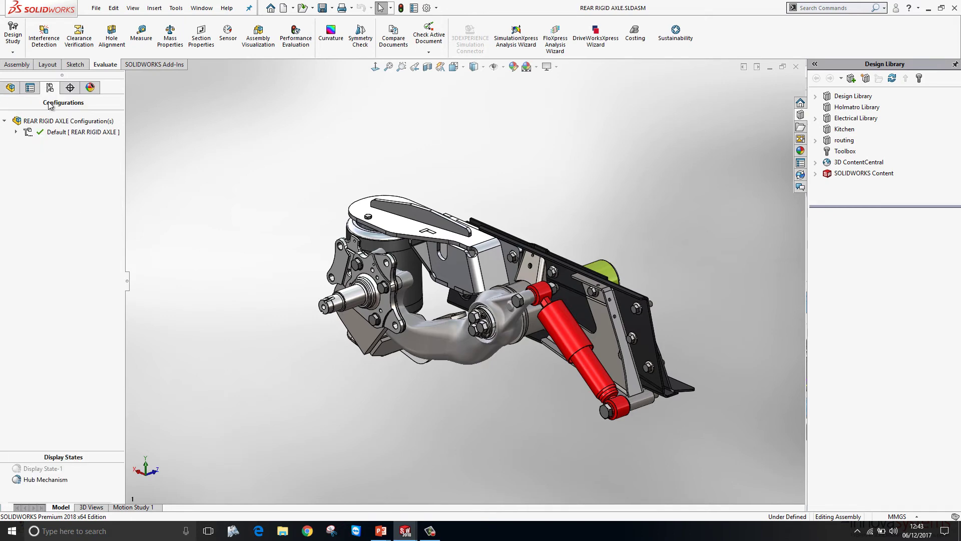
click(16, 131)
double_click(55, 144)
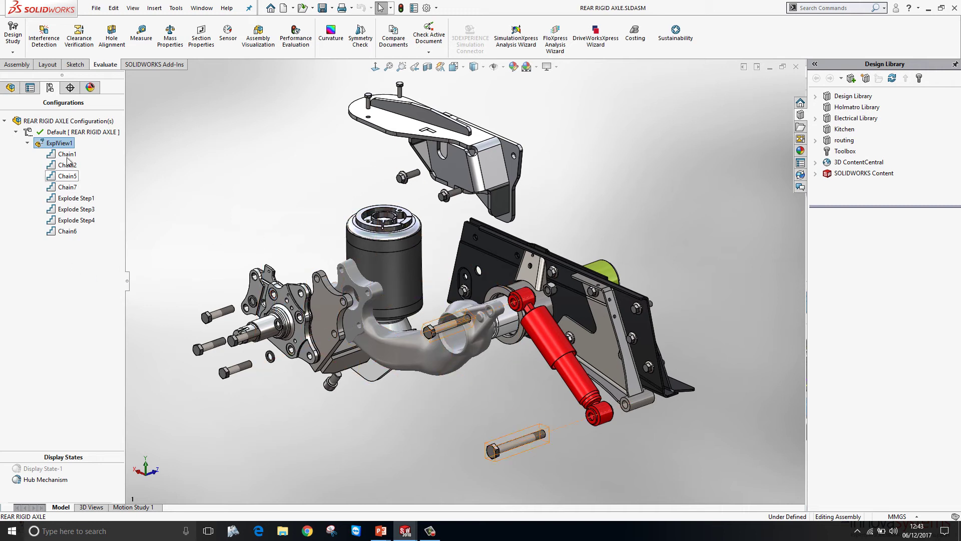
- Generate Smart Explode Lines for ExplView1 and move the highlighted hex cap screw's route line point to the edge at its threaded end
right_click(61, 144)
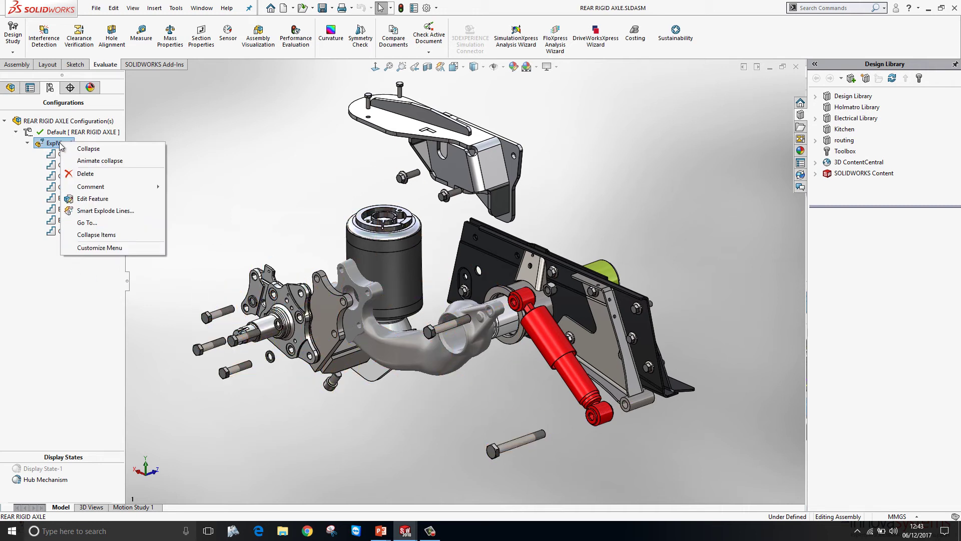
click(105, 211)
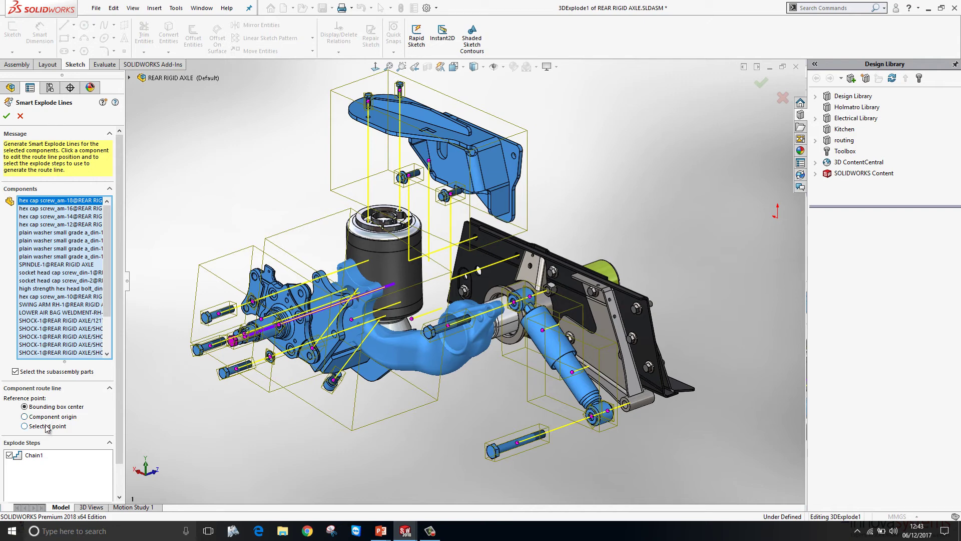
scroll(225, 355, down, 6)
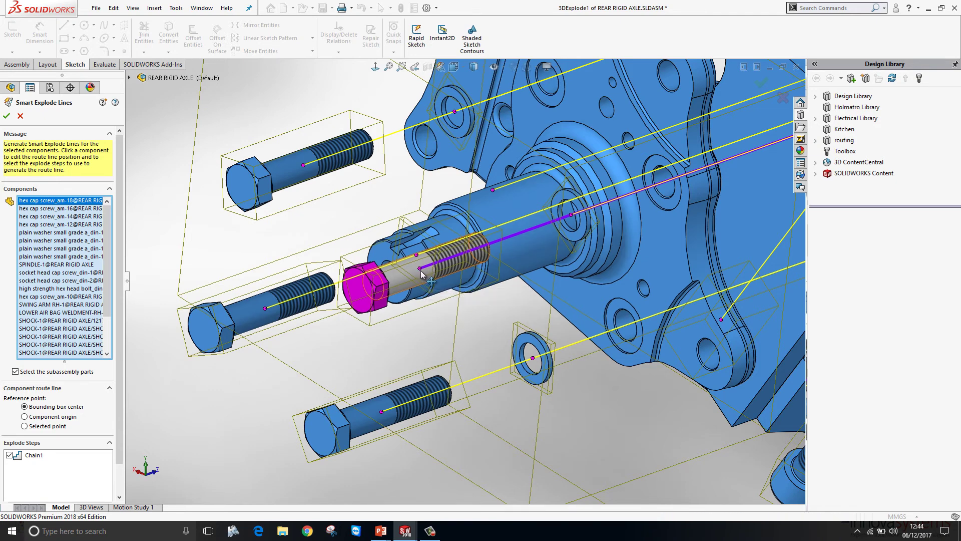
drag(420, 273, 490, 259)
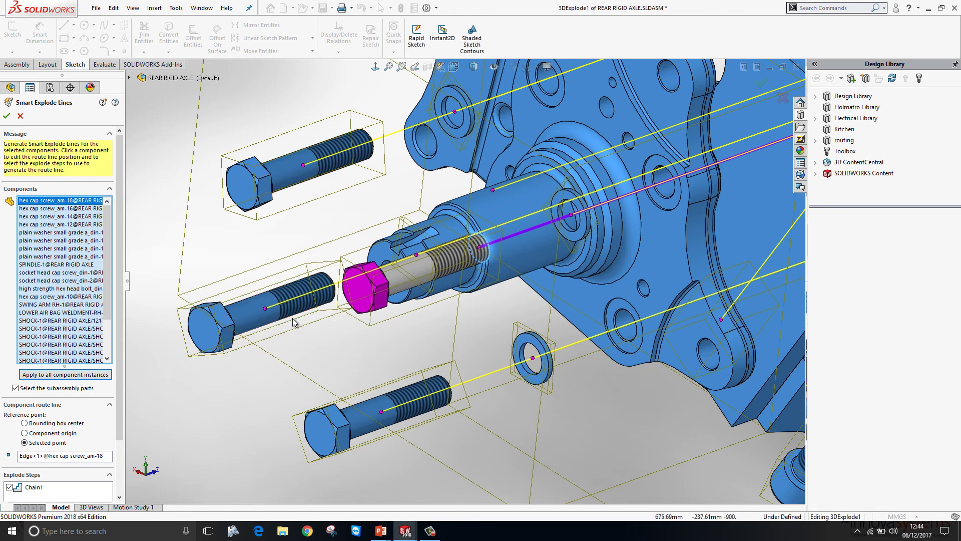
- Apply the selected route line point to all instances of the hex cap screw and accept the smart explode lines
click(48, 377)
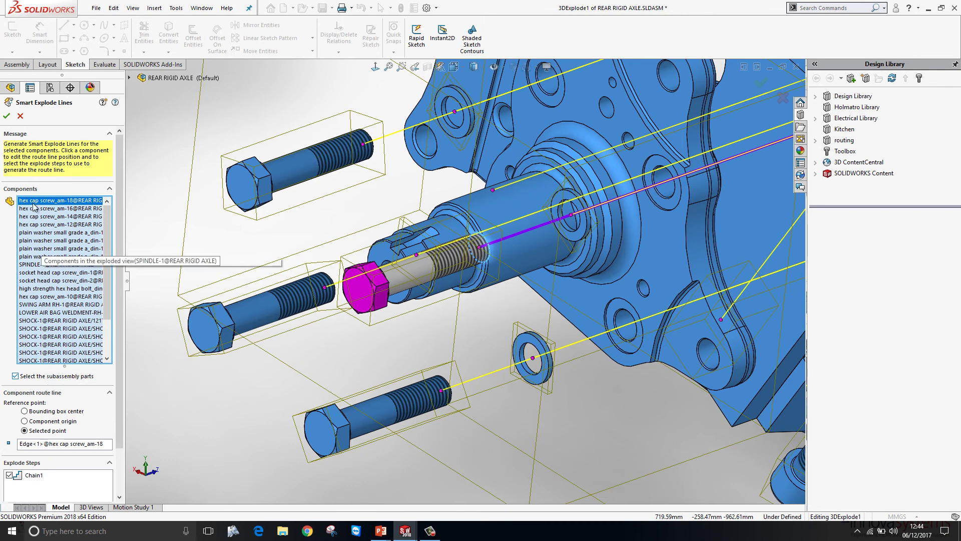
click(8, 116)
key(f)
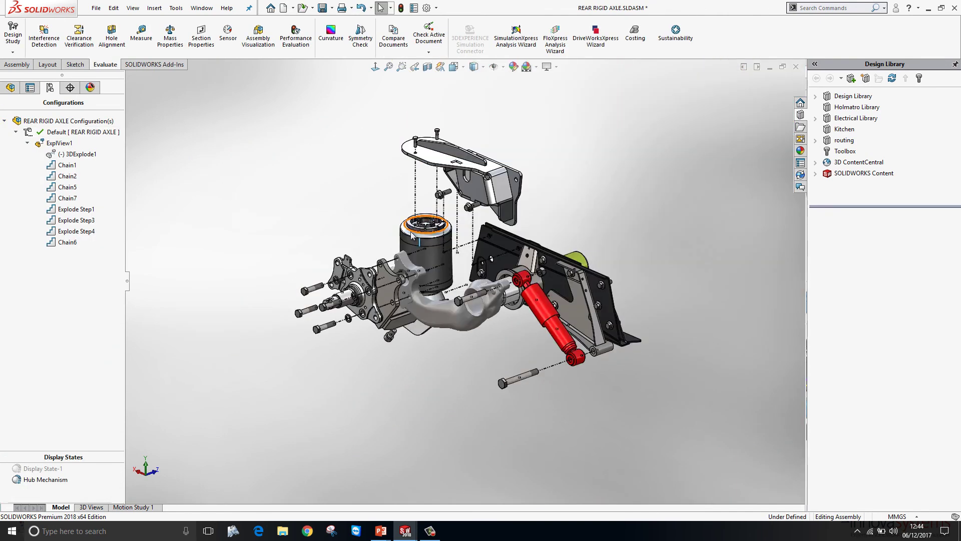